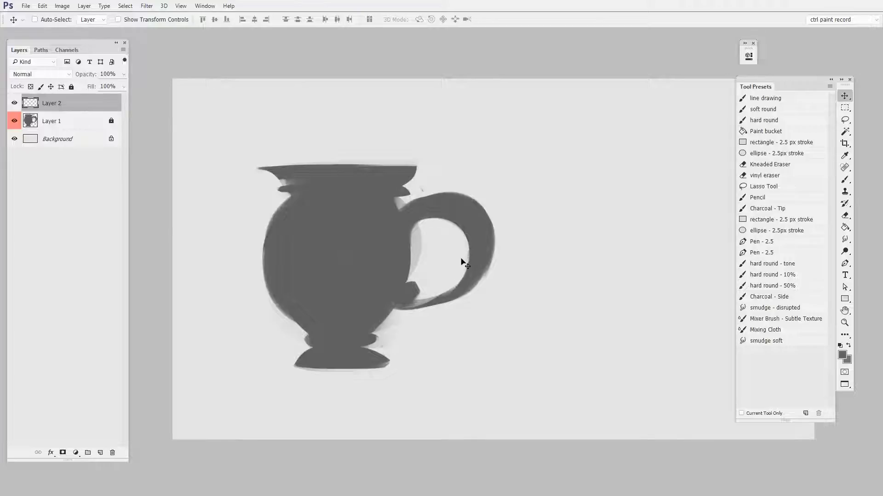
Step: On a new layer, sketch the outline of a second mug with its foot and looped handle beside the existing silhouette
left_click(478, 275, "ctrl")
key("ctrl+alt+shift+n")
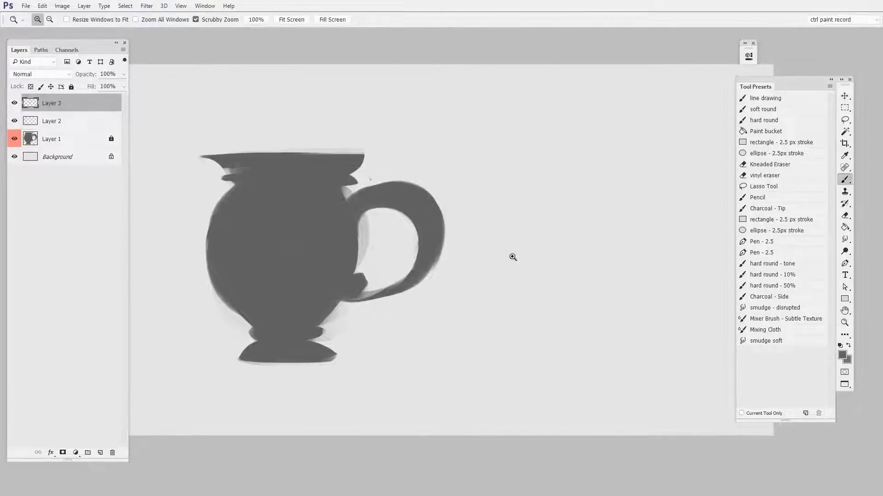
left_click_drag(533, 284, 539, 281)
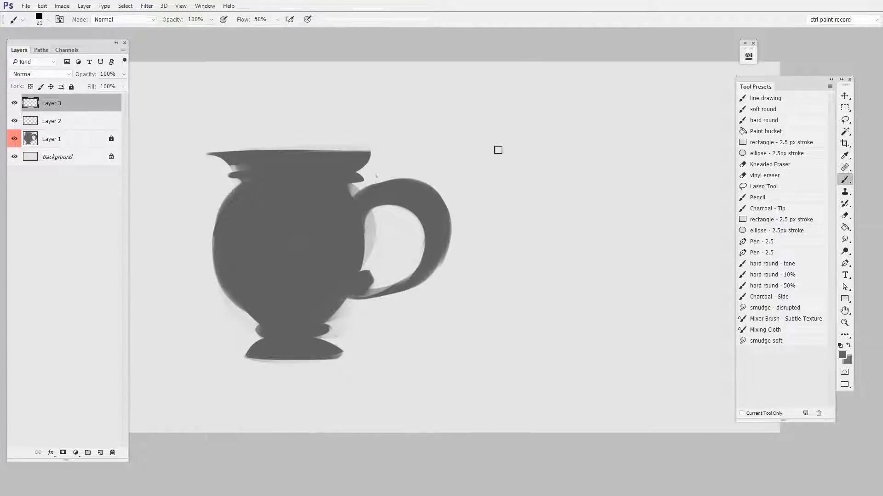
mouse_move(509, 160)
left_mouse_down()
mouse_move(521, 180)
mouse_move(498, 236)
mouse_move(532, 325)
left_mouse_up()
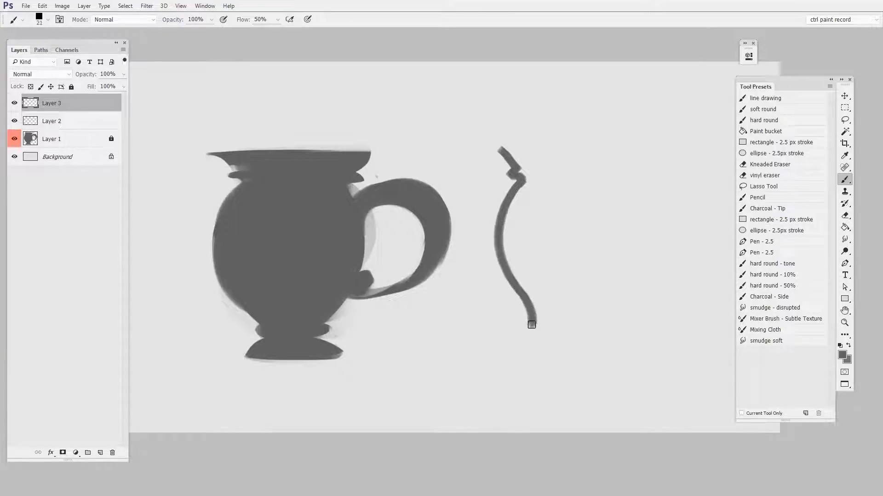
mouse_move(517, 360)
left_mouse_down()
mouse_move(620, 366)
mouse_move(603, 348)
mouse_move(610, 328)
left_mouse_up()
mouse_move(635, 292)
left_mouse_down()
mouse_move(674, 168)
mouse_move(621, 177)
left_mouse_up()
mouse_move(631, 183)
left_mouse_down()
mouse_move(694, 207)
mouse_move(648, 282)
left_mouse_up()
left_click_drag(618, 181, 638, 155)
Step: Add the rim line and start filling the outlined mug from the top, and delete the outline's layer
left_click_drag(486, 146, 626, 142)
mouse_move(538, 142)
left_mouse_down()
mouse_move(523, 166)
mouse_move(591, 151)
mouse_move(591, 171)
mouse_move(626, 147)
mouse_move(605, 190)
left_mouse_up()
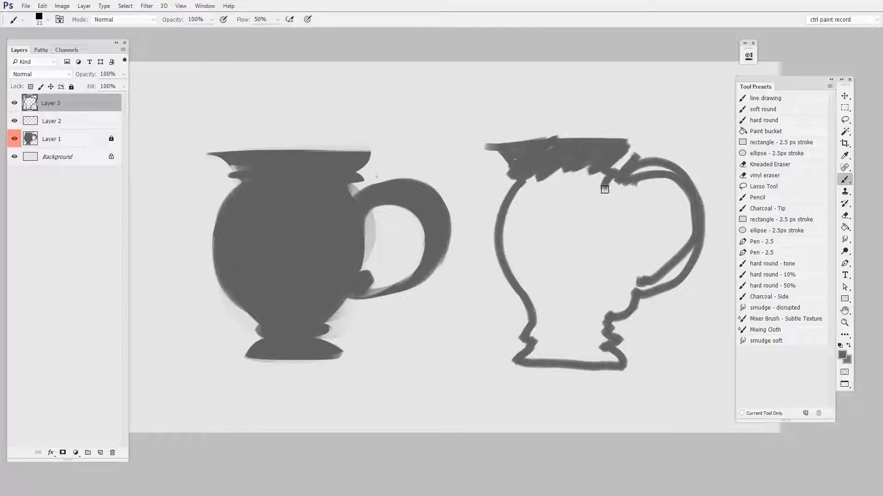
mouse_move(544, 181)
left_mouse_down()
mouse_move(595, 173)
mouse_move(549, 171)
left_mouse_up()
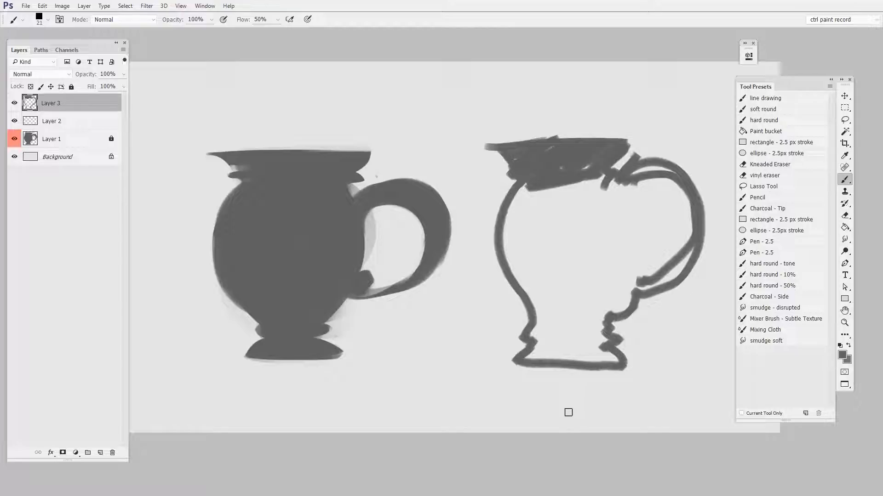
left_click(112, 453)
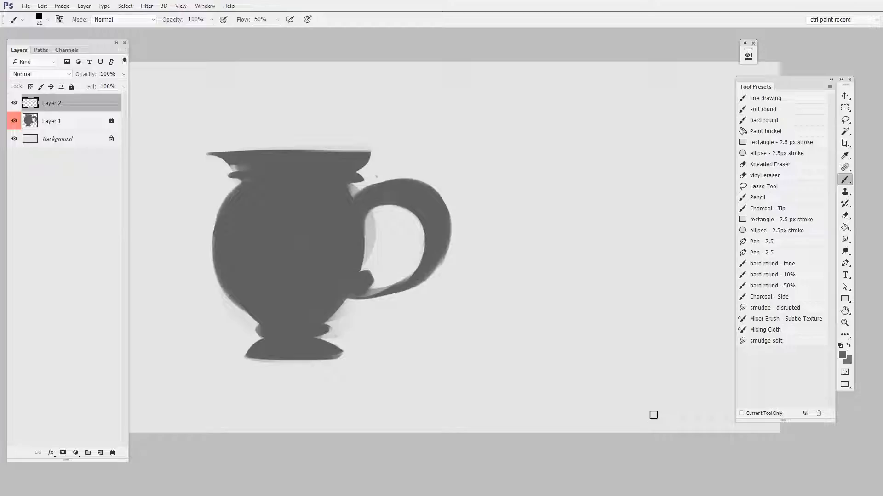
Step: On a new layer, enlarge the brush to 61 px and paint a solid rounded body beside the existing mug
key("ctrl+shift+alt+n")
left_click_drag(534, 327, 501, 336)
key("ctrl+shift+alt+n")
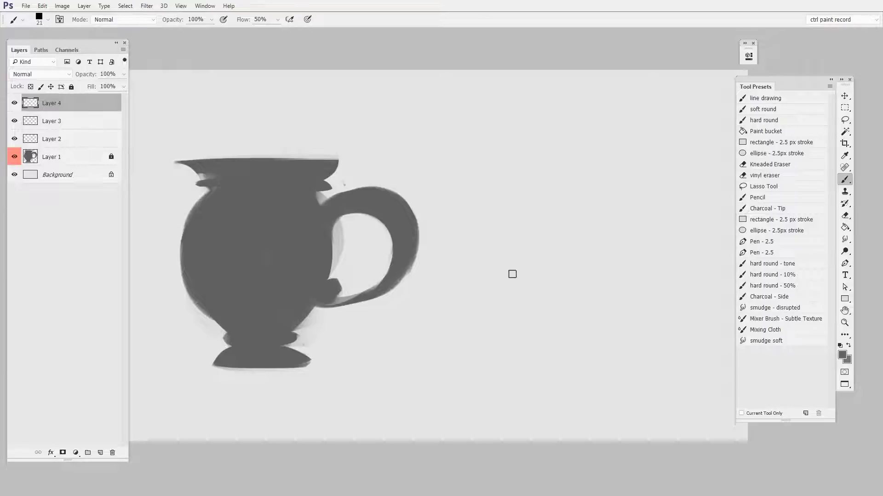
key("bracketright")
key("bracketright")
key("bracketright")
key("bracketright")
mouse_move(480, 262)
left_mouse_down()
mouse_move(509, 291)
mouse_move(553, 273)
mouse_move(531, 205)
mouse_move(600, 281)
mouse_move(493, 296)
mouse_move(511, 304)
mouse_move(517, 210)
mouse_move(550, 331)
mouse_move(536, 268)
mouse_move(524, 314)
left_mouse_up()
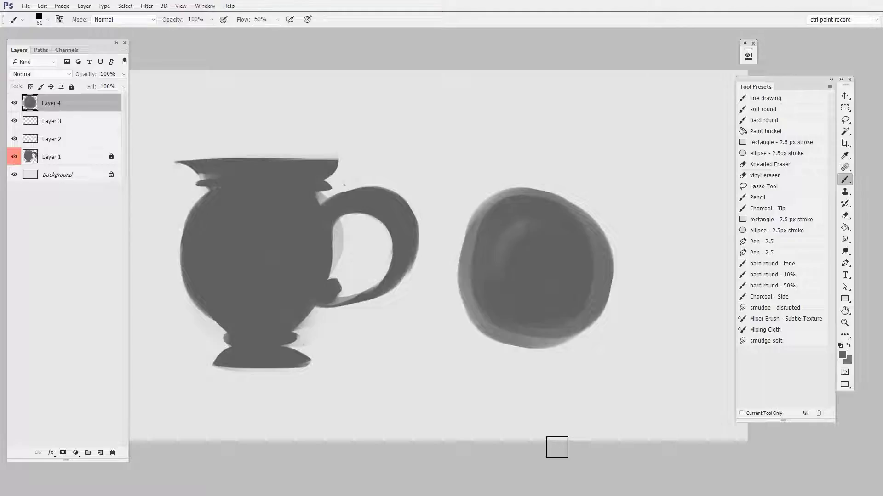
Step: On another new layer, paint a thick looped handle on the right side of the rounded body
key("ctrl+shift+alt+n")
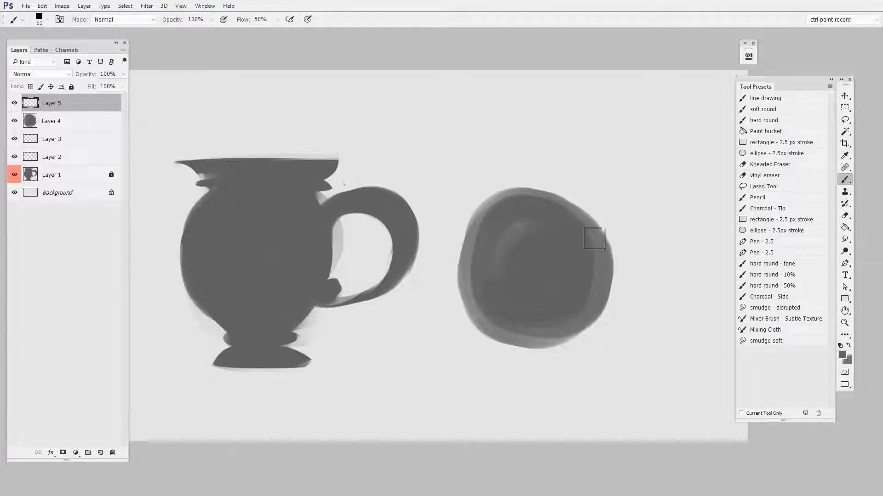
mouse_move(589, 239)
left_mouse_down()
mouse_move(538, 242)
mouse_move(524, 313)
mouse_move(569, 323)
mouse_move(617, 256)
left_mouse_up()
left_click_drag(542, 242, 619, 276)
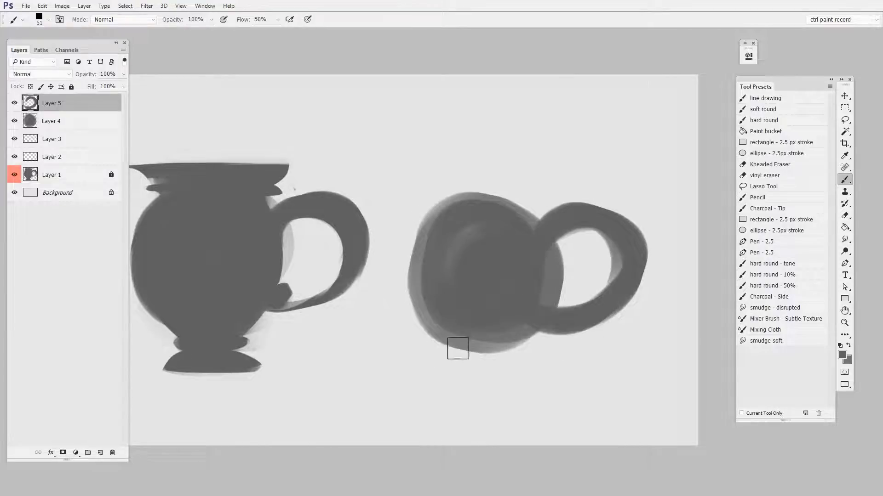
left_click_drag(597, 311, 615, 308)
mouse_move(627, 294)
left_mouse_down()
mouse_move(651, 265)
mouse_move(654, 294)
mouse_move(630, 287)
left_mouse_up()
Step: Refine the handle by erasing and repainting its inner edge, thinning the loop toward its lower end
left_click(841, 96)
key("e")
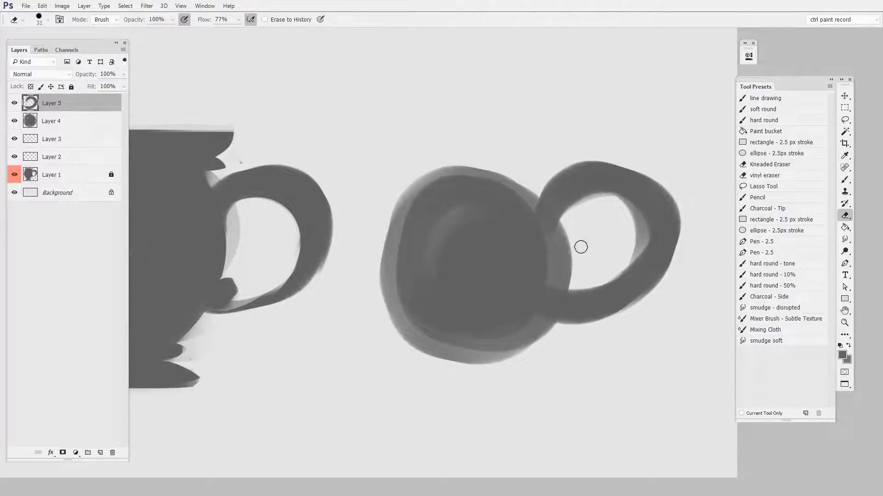
mouse_move(570, 274)
left_mouse_down()
mouse_move(574, 311)
mouse_move(540, 302)
mouse_move(558, 296)
mouse_move(536, 297)
mouse_move(582, 294)
mouse_move(627, 223)
mouse_move(561, 300)
mouse_move(610, 190)
mouse_move(578, 210)
mouse_move(565, 281)
mouse_move(617, 210)
mouse_move(552, 264)
mouse_move(622, 271)
mouse_move(574, 215)
mouse_move(556, 308)
mouse_move(617, 204)
mouse_move(540, 306)
mouse_move(609, 288)
mouse_move(567, 294)
mouse_move(623, 211)
mouse_move(600, 210)
mouse_move(533, 317)
mouse_move(612, 225)
mouse_move(640, 237)
left_mouse_up()
key("b")
left_click_drag(546, 225, 642, 208)
mouse_move(575, 220)
left_mouse_down()
mouse_move(624, 191)
mouse_move(649, 248)
left_mouse_up()
mouse_move(607, 207)
left_mouse_down()
mouse_move(643, 235)
mouse_move(563, 244)
mouse_move(636, 262)
mouse_move(616, 270)
left_mouse_up()
key("e")
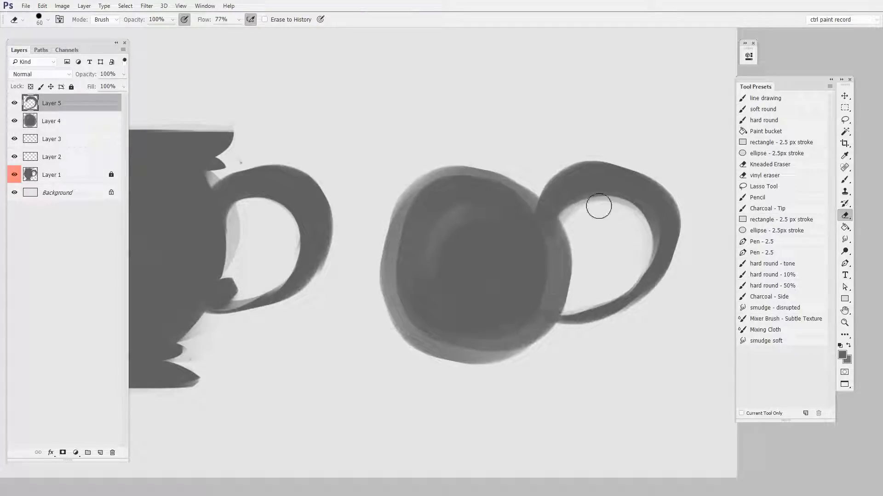
left_click_drag(575, 215, 569, 224)
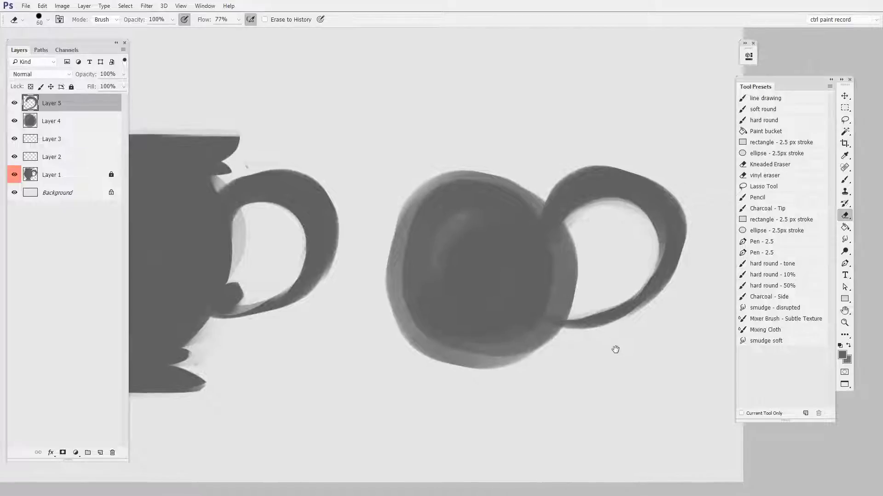
Step: Free-transform the handle to a slightly smaller size, reposition it against the body and apply the transform
key("ctrl+t")
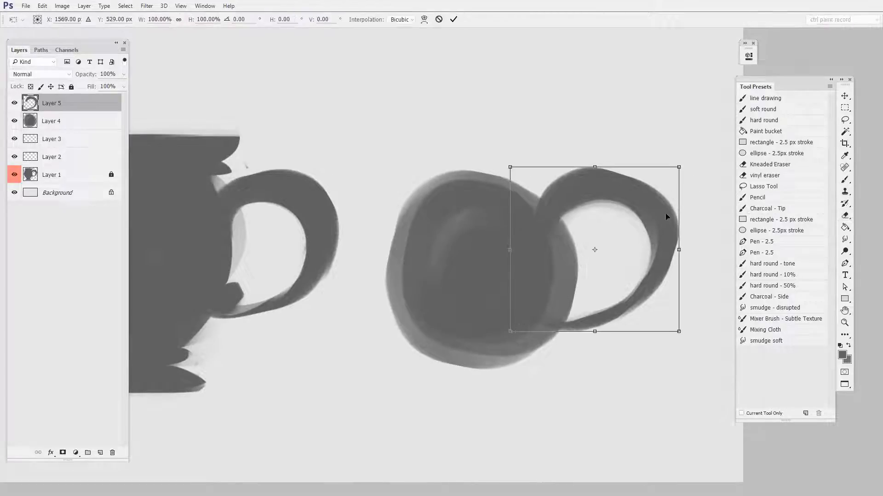
left_click_drag(686, 165, 671, 173)
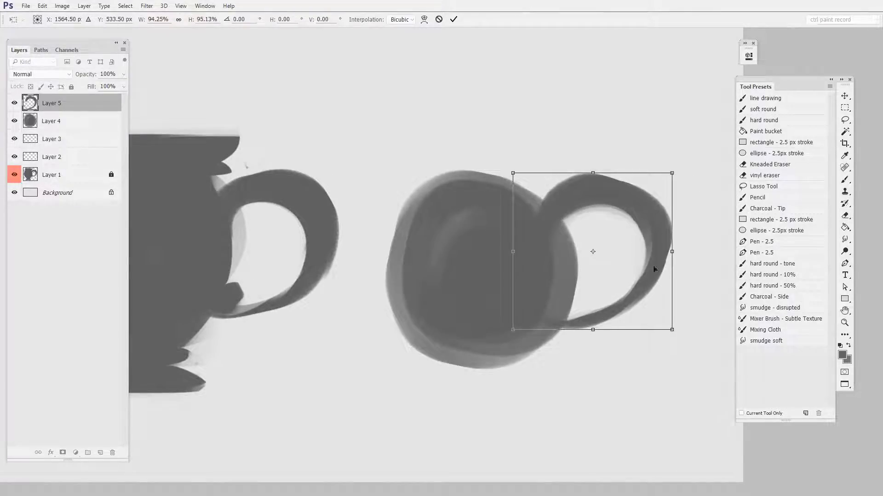
left_click_drag(673, 330, 665, 323)
left_click_drag(633, 263, 636, 264)
left_click_drag(668, 176, 666, 181)
key("Return")
Step: On a new layer, paint a wide horizontal band across the top of the body for the rim
left_click_drag(648, 304, 625, 306)
mouse_move(617, 309)
left_mouse_down()
mouse_move(606, 310)
mouse_move(634, 299)
left_mouse_up()
key("ctrl+shift+alt+n")
key("b")
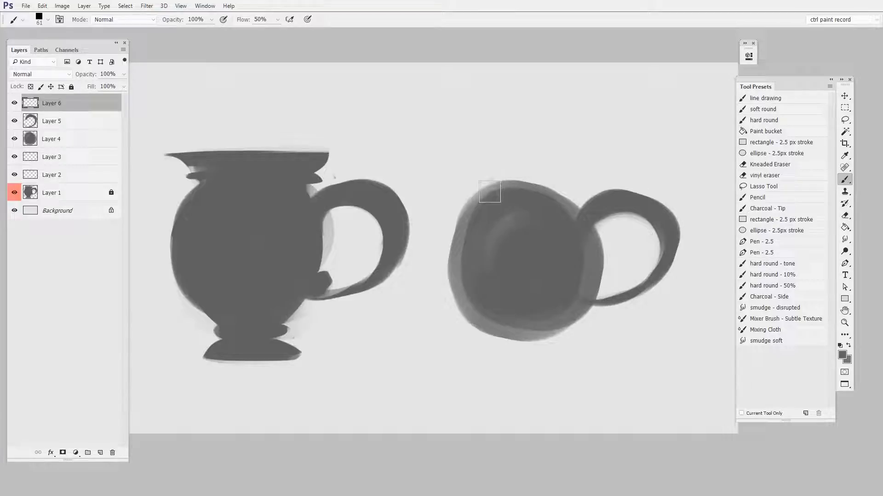
mouse_move(459, 169)
left_mouse_down()
mouse_move(569, 175)
mouse_move(552, 197)
mouse_move(524, 176)
mouse_move(447, 174)
mouse_move(584, 177)
mouse_move(484, 176)
mouse_move(569, 178)
mouse_move(530, 197)
mouse_move(449, 169)
left_mouse_up()
mouse_move(577, 197)
left_mouse_down()
mouse_move(579, 230)
mouse_move(599, 225)
left_mouse_up()
Step: Carve both ends of the rim with the eraser, touching up its left side, to form a shallow bowl shape
key("e")
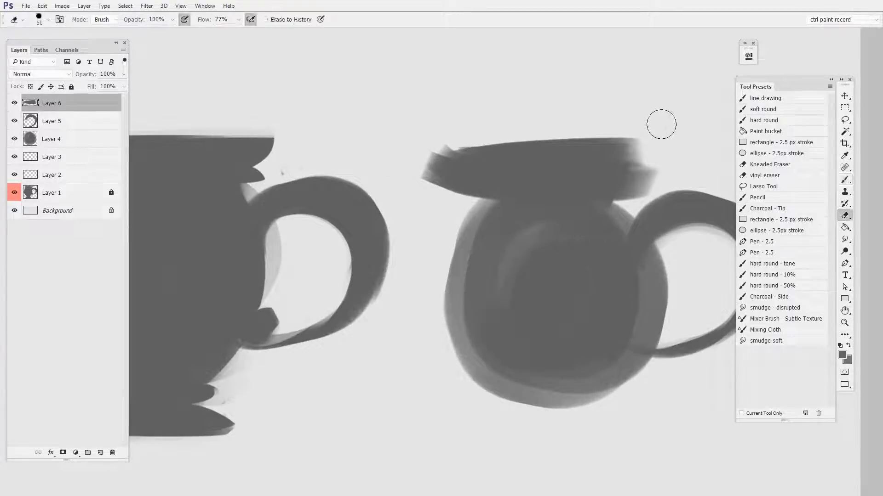
left_click_drag(657, 135, 611, 203)
mouse_move(416, 130)
left_mouse_down()
mouse_move(457, 193)
mouse_move(517, 209)
left_mouse_up()
key("b")
left_click_drag(464, 173, 525, 192)
key("e")
left_click_drag(423, 162, 499, 213)
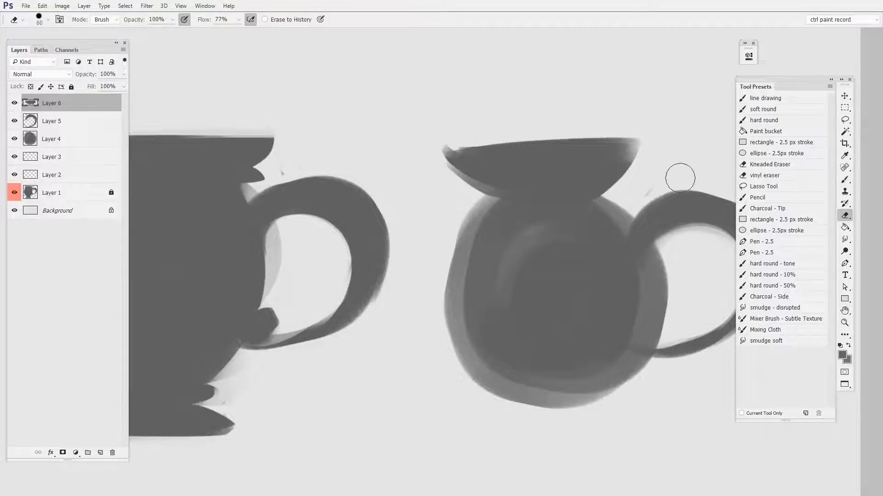
Step: Free-transform the rim to adjust its size and position on top of the body, and apply it
left_click_drag(501, 299, 483, 323)
key("ctrl+t")
left_click_drag(640, 164, 634, 179)
left_click_drag(651, 180, 653, 187)
left_click_drag(610, 209, 609, 197)
left_click_drag(647, 175, 649, 169)
key("Return")
Step: On a new layer, paint a pointed spout at the rim's left end and erase beneath it to form a curved neck
left_click_drag(560, 366, 653, 337)
key("ctrl+shift+alt+n")
key("b")
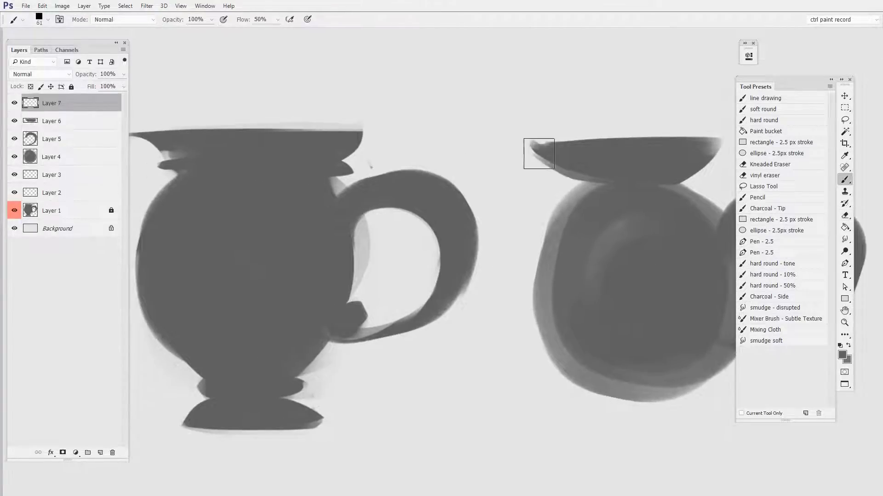
left_click_drag(516, 158, 565, 190)
key("e")
mouse_move(496, 178)
left_mouse_down()
mouse_move(553, 235)
mouse_move(547, 184)
mouse_move(568, 239)
left_mouse_up()
key("b")
left_click_drag(587, 178, 593, 197)
Step: Reposition and slightly transform the spout so that it joins the rim
left_click_drag(592, 326, 522, 329)
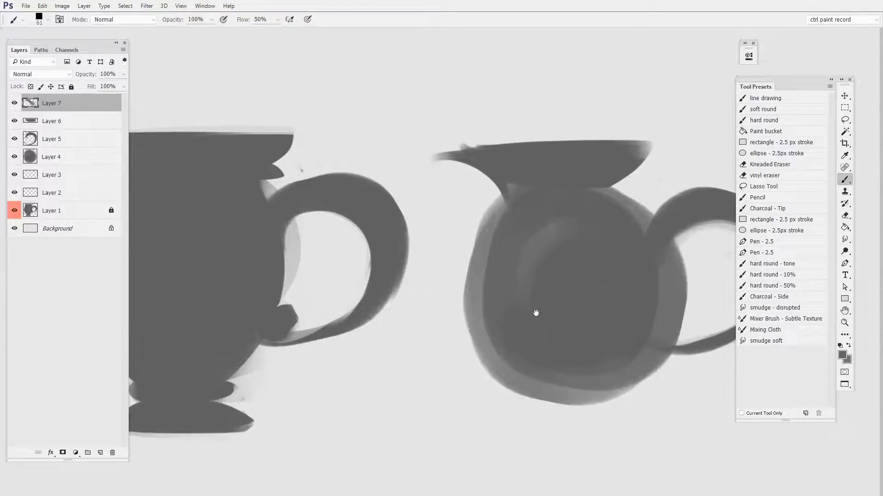
left_click_drag(542, 251, 540, 248)
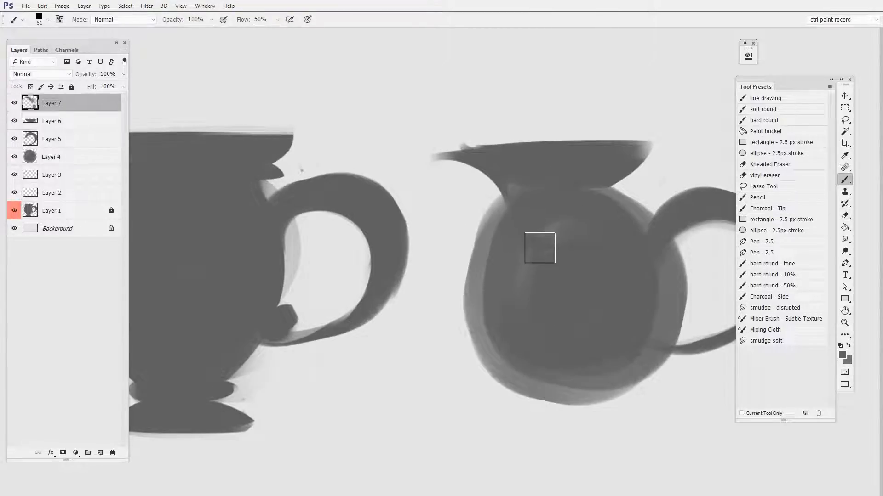
left_click(846, 98)
left_click_drag(601, 351, 612, 345)
key("ctrl+t")
left_click_drag(684, 338, 679, 343)
key("Return")
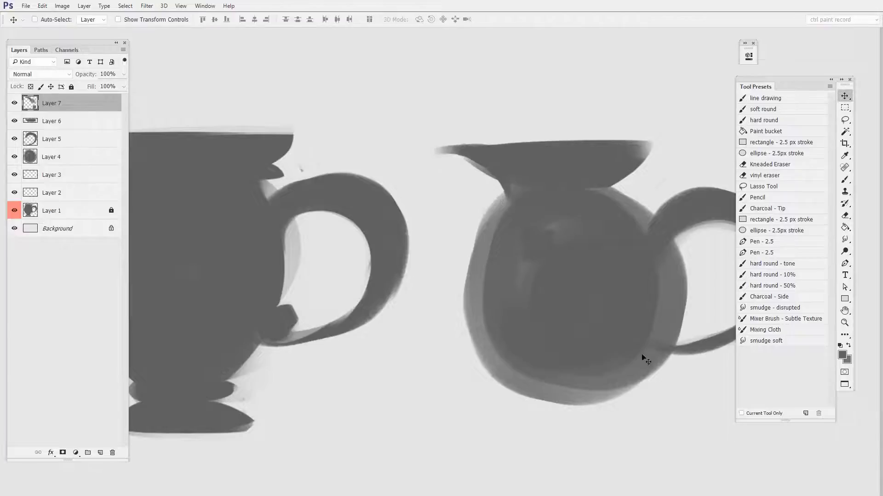
Step: Merge the spout into the rim's layer and slightly rescale the combined shape
left_click_drag(580, 359, 527, 346)
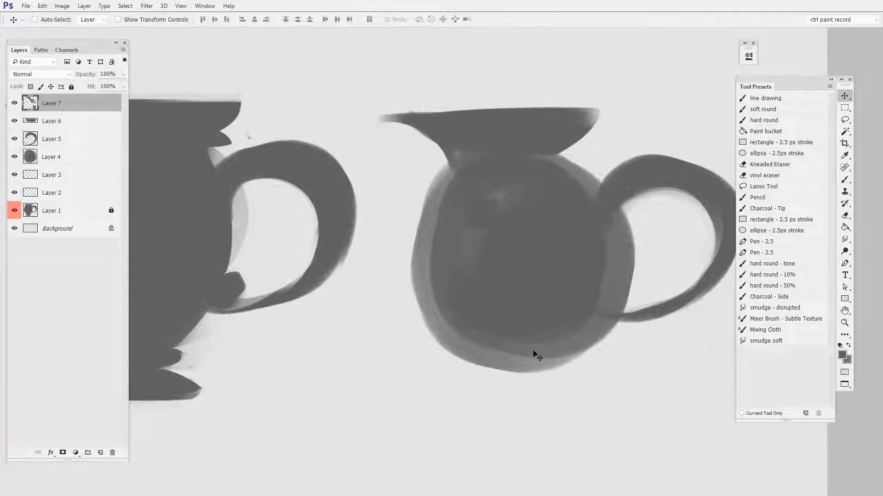
key("ctrl+e")
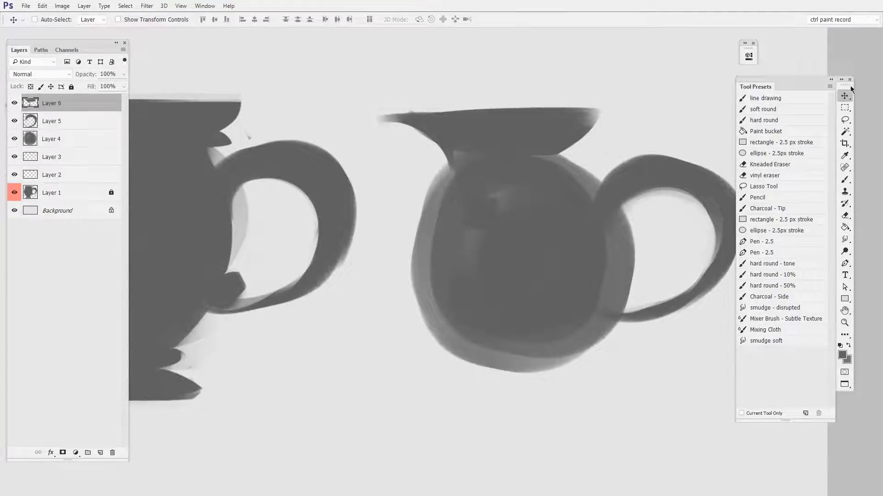
key("ctrl+t")
left_click_drag(697, 75, 699, 85)
key("Return")
Step: On a new layer, paint a foot under the body and erase its edges into a flat-bottomed dome
mouse_move(624, 299)
left_mouse_down()
mouse_move(628, 332)
mouse_move(624, 316)
mouse_move(599, 331)
mouse_move(695, 321)
mouse_move(645, 290)
mouse_move(637, 289)
mouse_move(637, 309)
mouse_move(587, 292)
left_mouse_up()
key("ctrl+shift+alt+n")
key("b")
mouse_move(519, 321)
left_mouse_down()
mouse_move(585, 358)
mouse_move(554, 325)
mouse_move(606, 343)
left_mouse_up()
key("e")
mouse_move(470, 353)
left_mouse_down()
mouse_move(658, 362)
mouse_move(444, 367)
mouse_move(621, 304)
left_mouse_up()
left_click_drag(492, 331, 607, 313)
left_click_drag(472, 352, 653, 356)
Step: Move the foot under the body and transform it to 104.78% width and 91.06% height
key("v")
mouse_move(587, 365)
left_mouse_down()
mouse_move(577, 365)
mouse_move(588, 363)
left_mouse_up()
key("ctrl+t")
left_click_drag(618, 295, 622, 299)
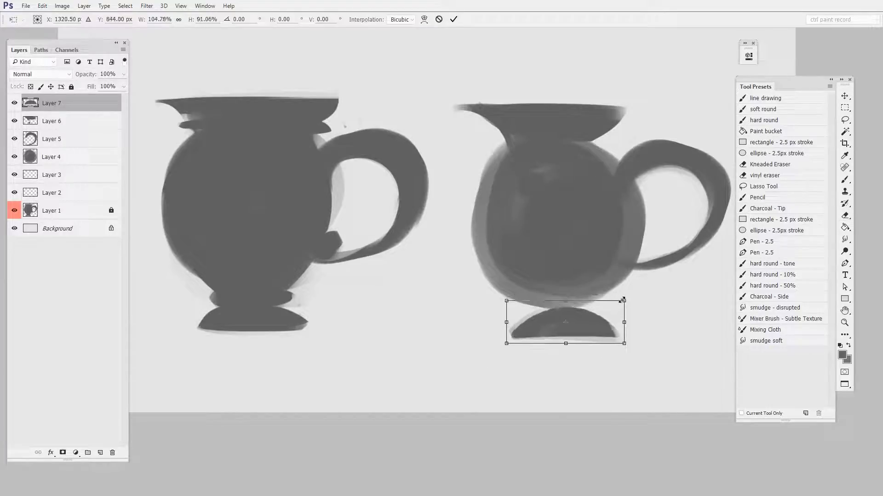
key("Return")
Step: On a new layer, paint a rounded collar between the body and the foot with a 22 px brush and clean its edges
key("ctrl+shift+alt+n")
key("b")
mouse_move(537, 312)
left_mouse_down()
mouse_move(515, 306)
mouse_move(618, 313)
left_mouse_up()
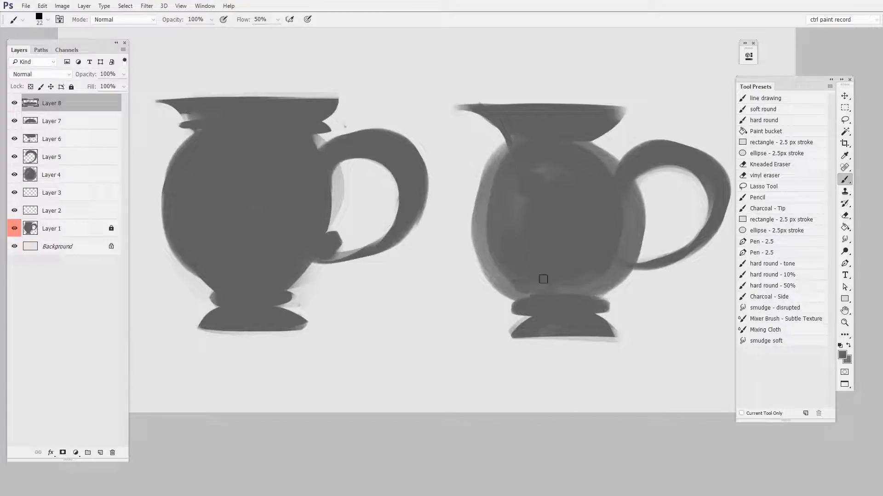
left_click_drag(554, 281, 519, 296)
key("e")
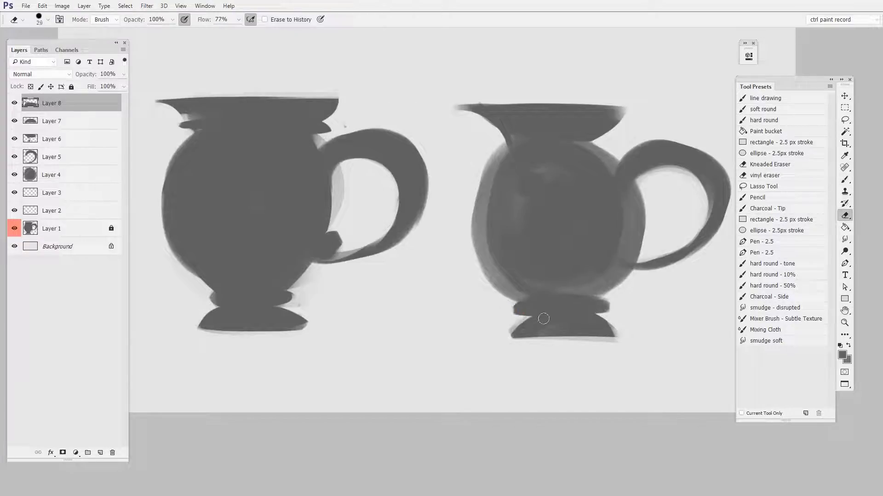
mouse_move(618, 327)
left_mouse_down()
mouse_move(603, 326)
mouse_move(619, 326)
left_mouse_up()
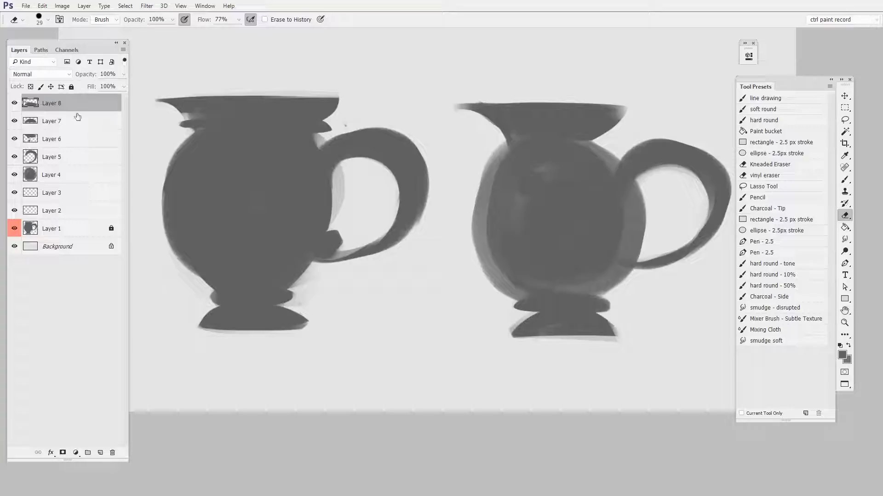
Step: On Layer 4, reshape the left side of the body with the eraser and a 76 px brush
left_click(62, 173)
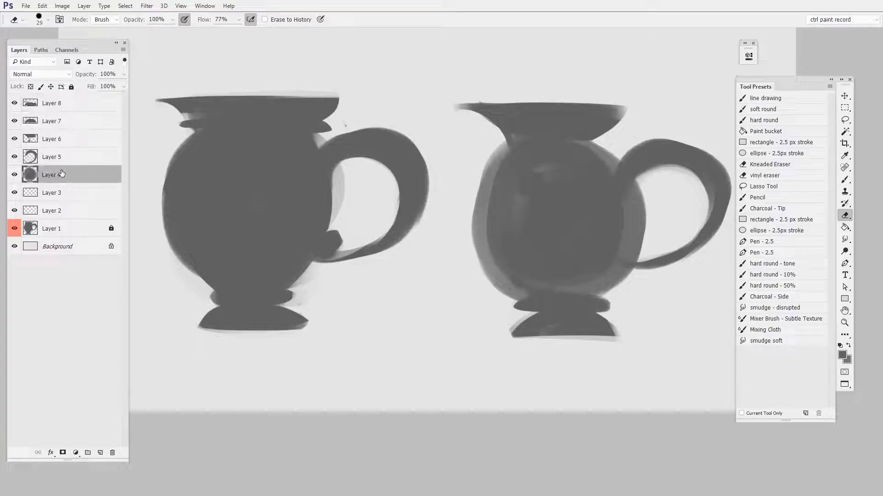
mouse_move(529, 285)
left_mouse_down()
mouse_move(539, 291)
mouse_move(478, 173)
left_mouse_up()
key("b")
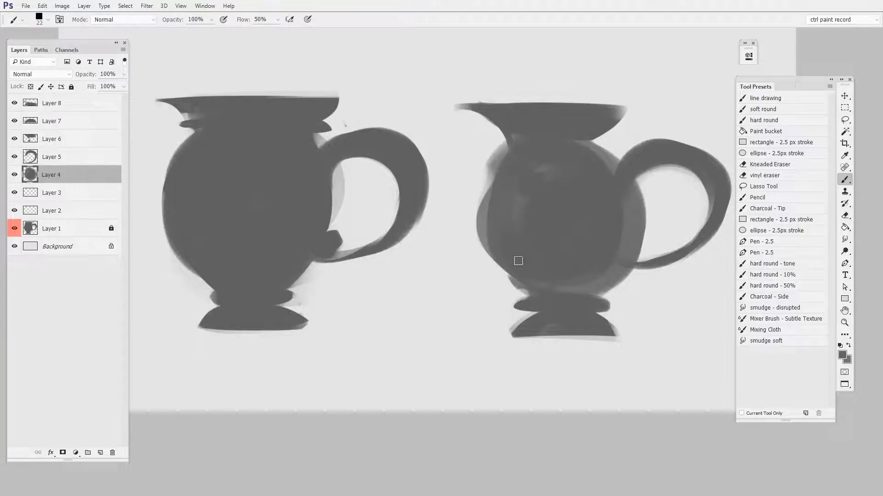
key("ctrl+z")
left_click_drag(517, 196, 529, 196)
mouse_move(499, 154)
left_mouse_down()
mouse_move(489, 205)
mouse_move(498, 261)
left_mouse_up()
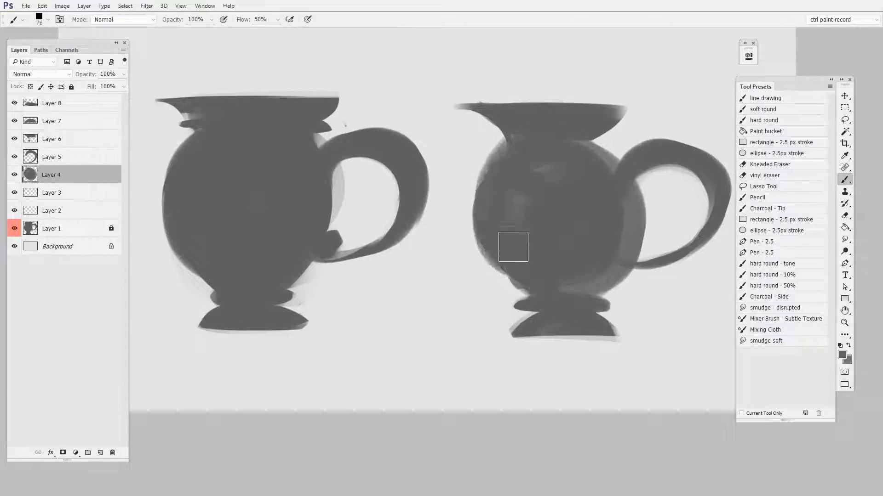
key("e")
mouse_move(503, 292)
left_mouse_down()
mouse_move(483, 142)
mouse_move(480, 294)
left_mouse_up()
Step: Carve away the right side of the body with the eraser and repaint it as a fuller curve
key("b")
key("e")
left_click_drag(566, 154, 641, 290)
key("b")
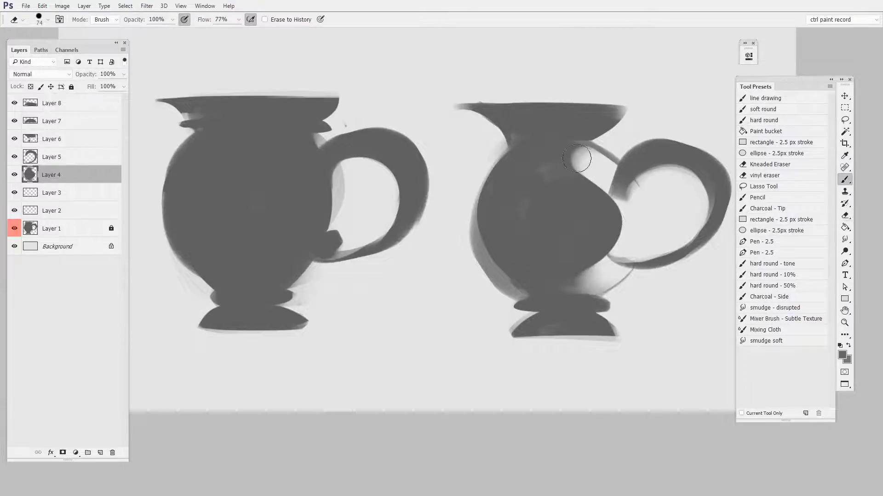
left_click_drag(579, 147, 644, 292)
left_click_drag(593, 184, 594, 288)
Step: Trim the body's right edge and its lower-left edge with the eraser for a cleaner contour
key("e")
mouse_move(598, 134)
left_mouse_down()
mouse_move(643, 177)
mouse_move(620, 305)
left_mouse_up()
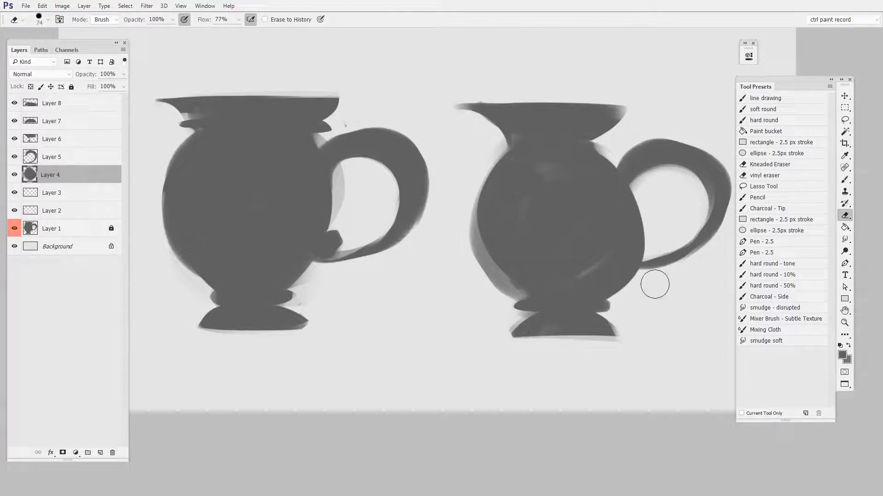
mouse_move(529, 304)
left_mouse_down()
mouse_move(480, 264)
mouse_move(467, 179)
left_mouse_up()
Step: Paint along the body's right side to widen it toward the handle
key("b")
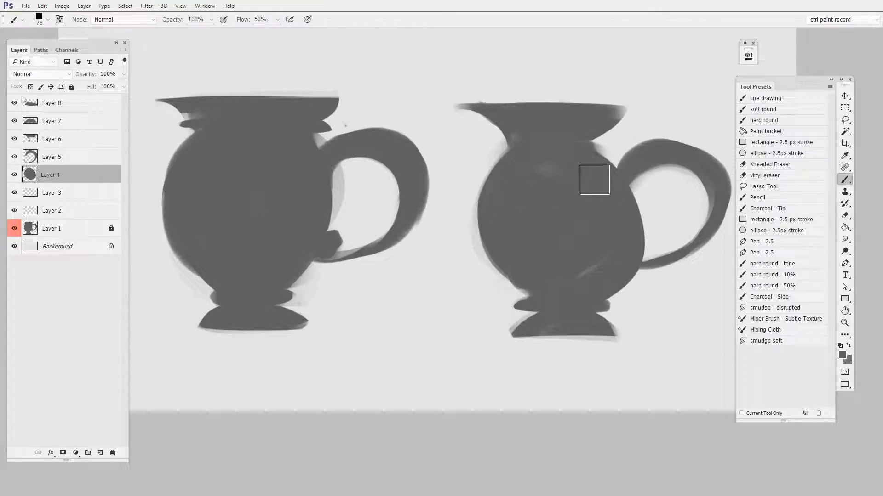
left_click_drag(582, 150, 641, 234)
left_click_drag(585, 152, 637, 287)
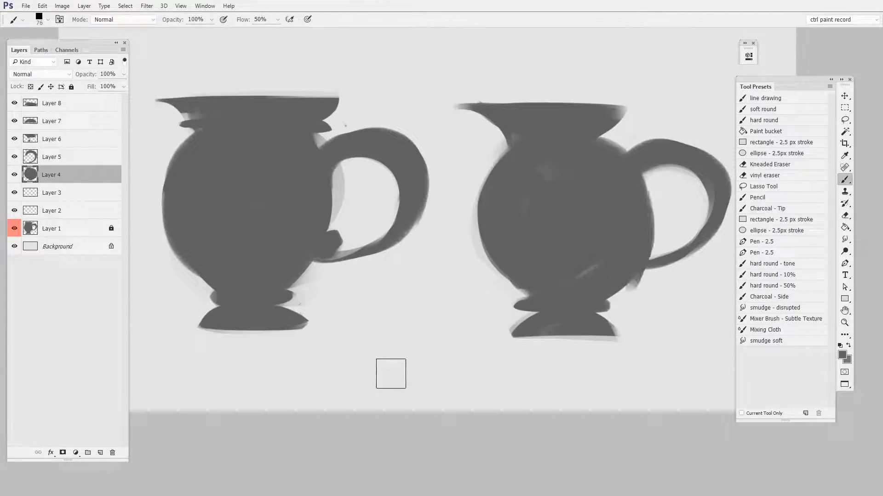
Step: On a new layer, paint a small knob where the lower end of the right mug's handle meets the body
left_click_drag(667, 388, 637, 398)
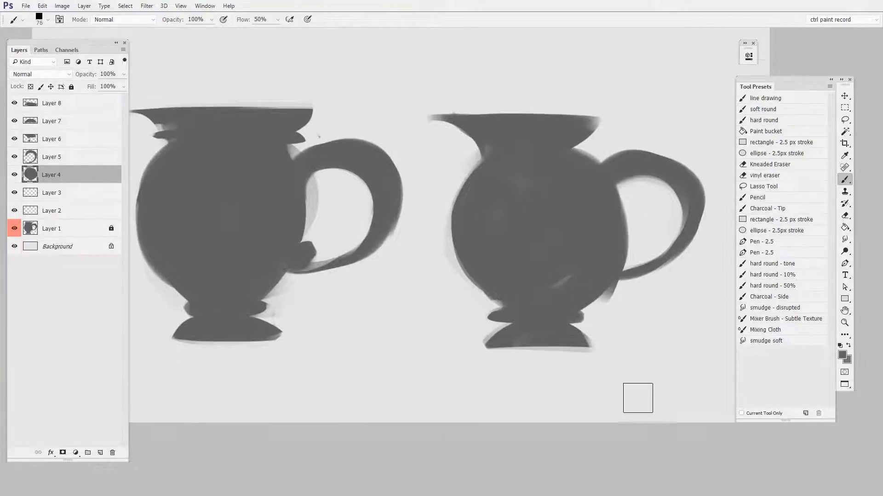
key("ctrl+shift+alt+n")
left_click_drag(628, 265, 642, 246)
key("e")
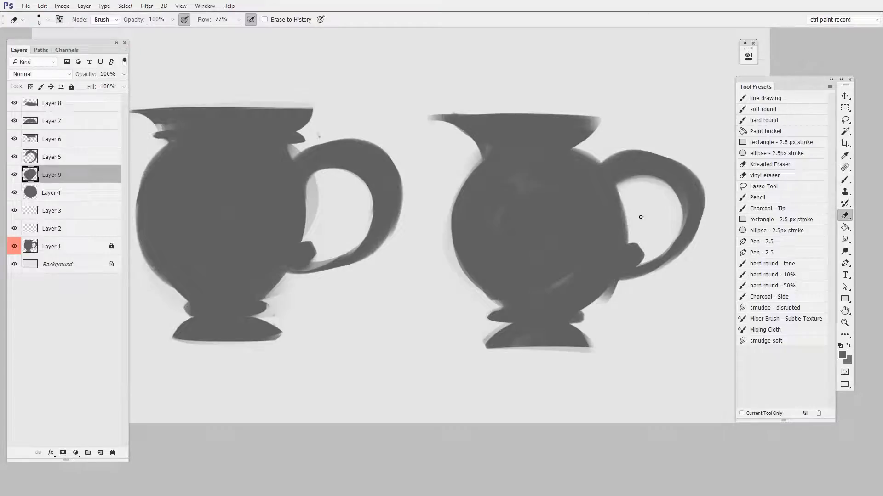
Step: On another new layer, thicken the inner curve where the right mug's handle joins the upper body with a 25 px brush
key("ctrl+shift+alt+n")
key("b")
left_click_drag(616, 209, 646, 180)
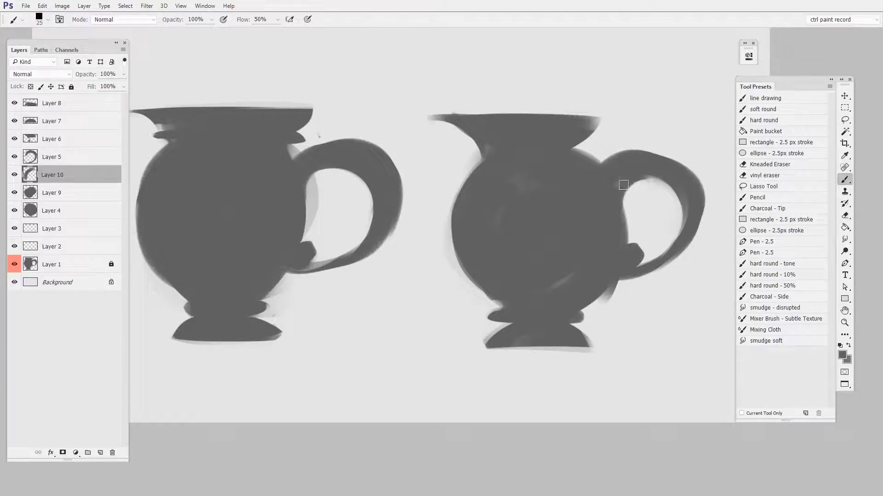
key("e")
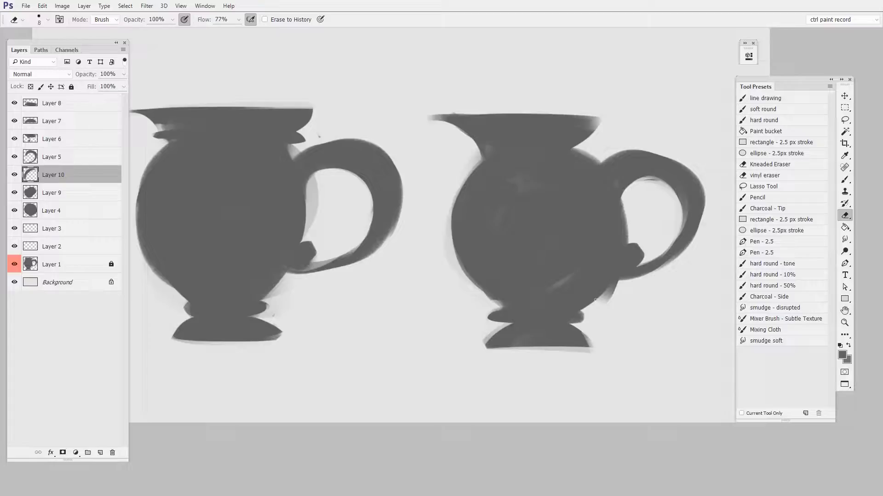
left_click_drag(614, 348, 642, 329)
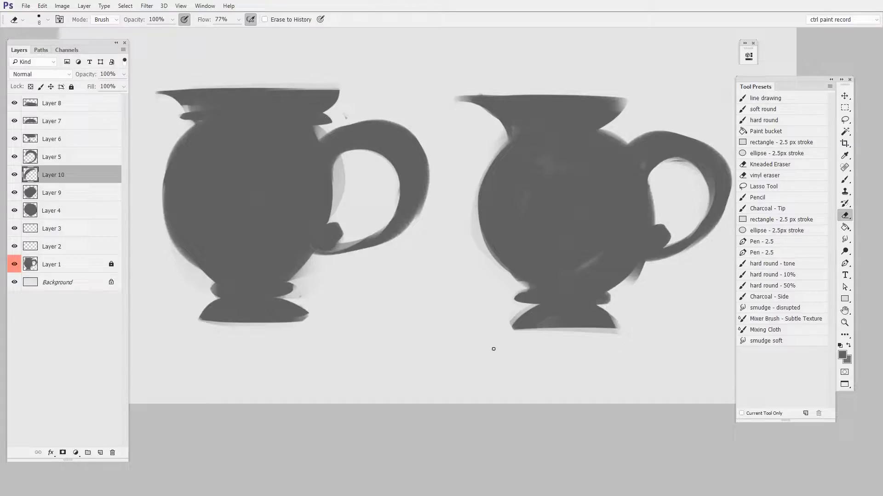
Step: Merge all the layers from Layer 8 down to Layer 2 into one, leaving Layer 1 and the Background separate
left_click(82, 105)
left_click(90, 251, "shift")
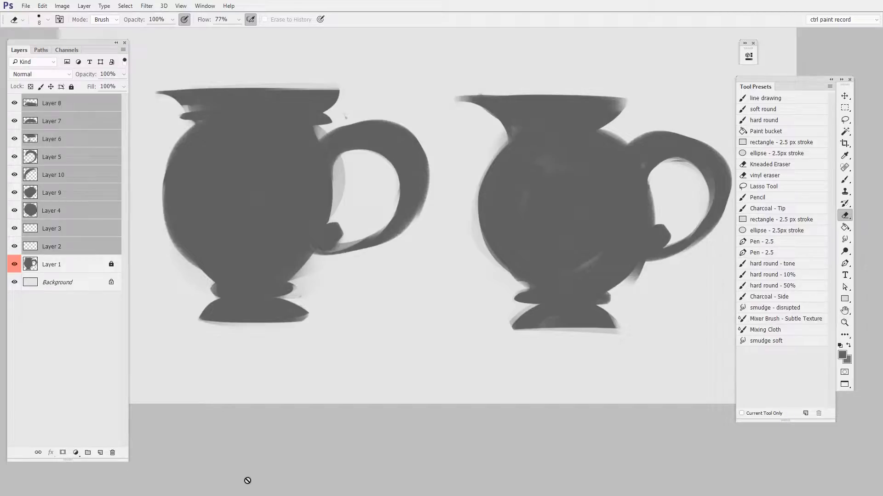
key("ctrl+e")
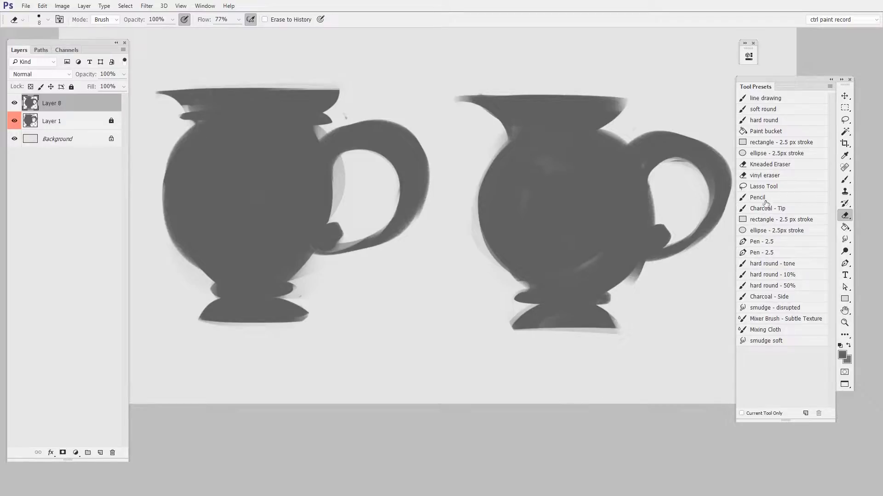
Step: On a new layer above the merged mug, paint a broad curved stroke along the outside of the body's left edge
key("v")
left_click_drag(633, 242, 628, 242)
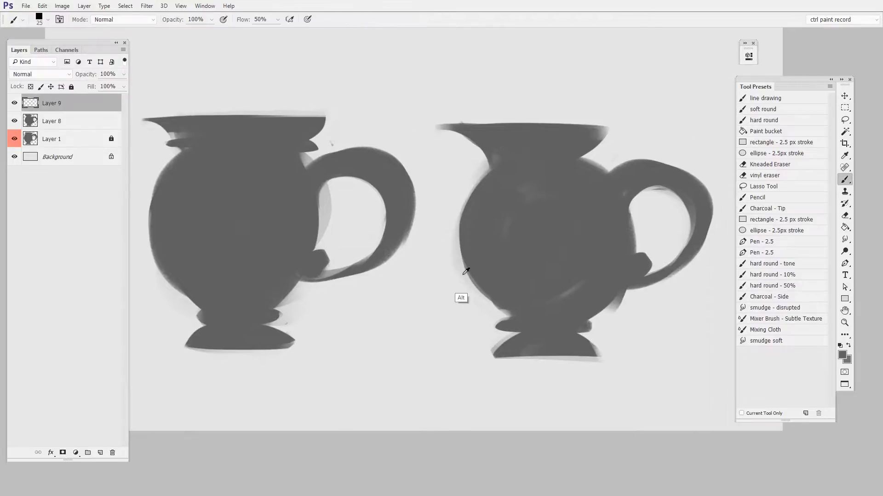
left_click_drag(466, 275, 481, 275)
left_click_drag(510, 309, 505, 171)
Step: Erase the new stroke back toward the body's left contour with a 76 px eraser
key("e")
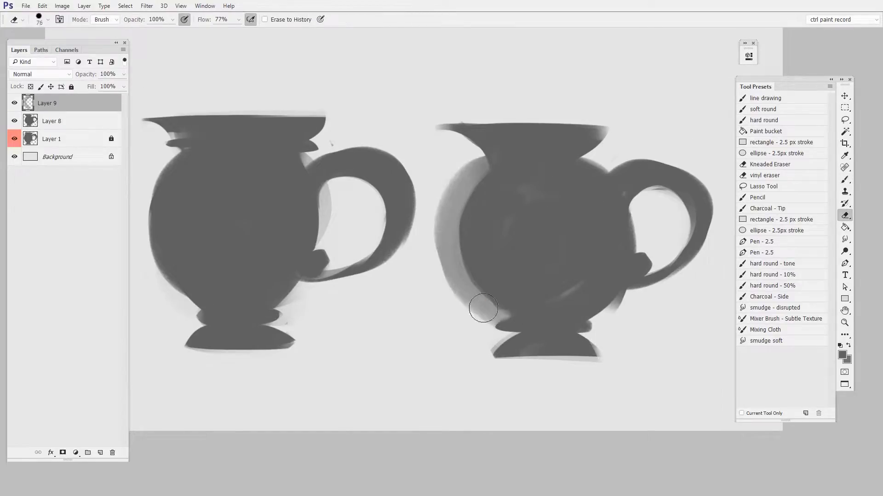
left_click_drag(454, 309, 489, 161)
left_click_drag(494, 335, 492, 168)
left_click_drag(538, 280, 558, 280)
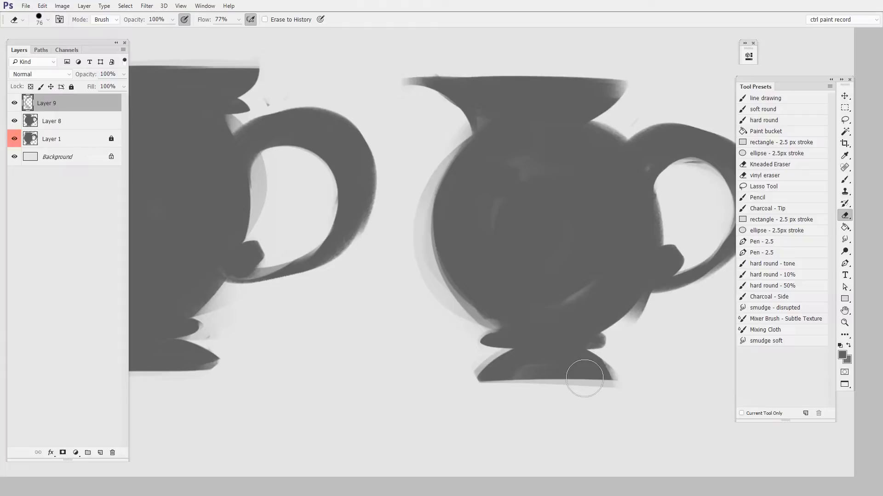
mouse_move(591, 287)
left_mouse_down()
mouse_move(575, 293)
mouse_move(605, 293)
left_mouse_up()
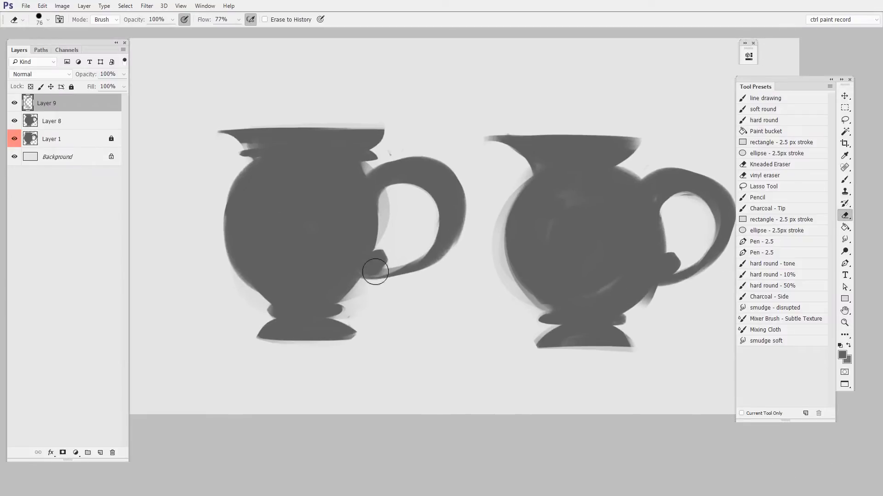